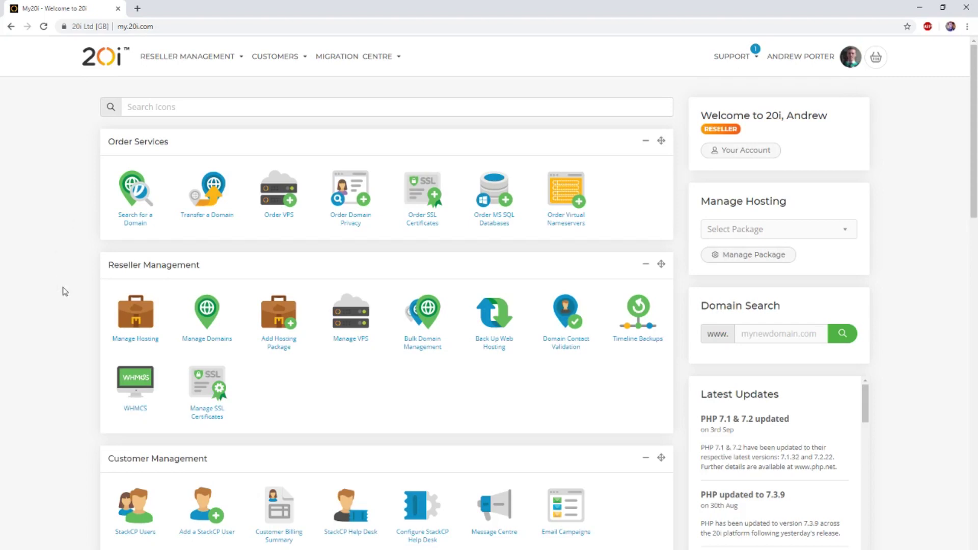
scroll(82, 298, "down", 2)
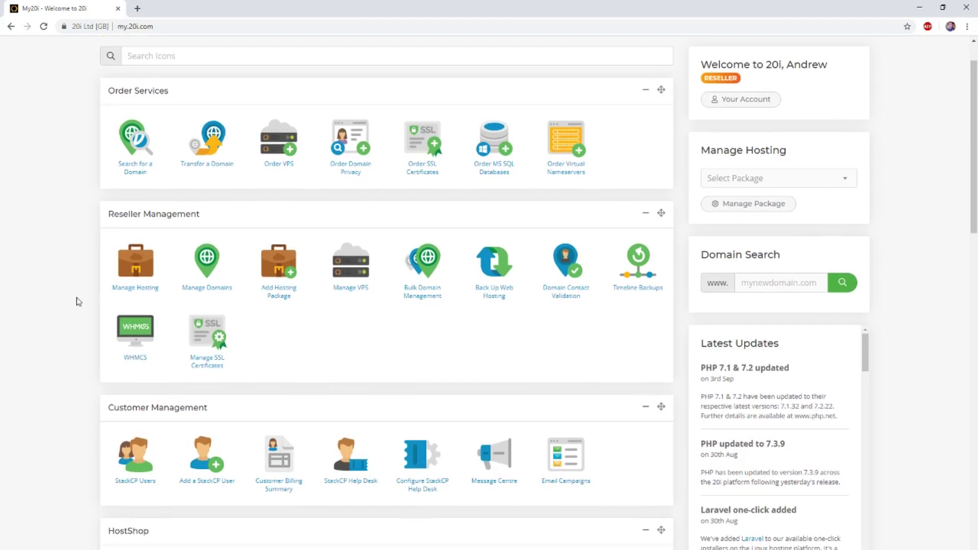
scroll(77, 301, "down", 2)
scroll(77, 301, "down", 2)
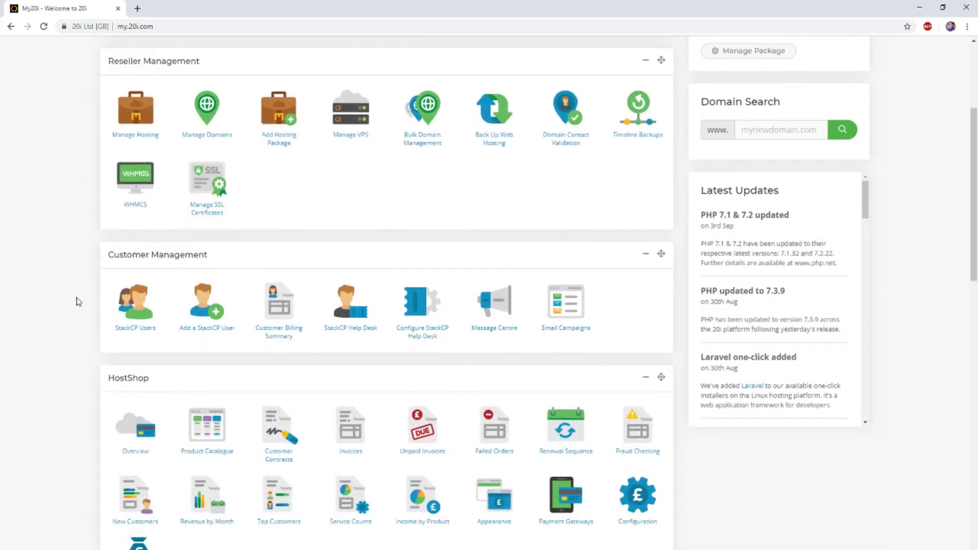
scroll(76, 301, "down", 2)
scroll(77, 301, "down", 2)
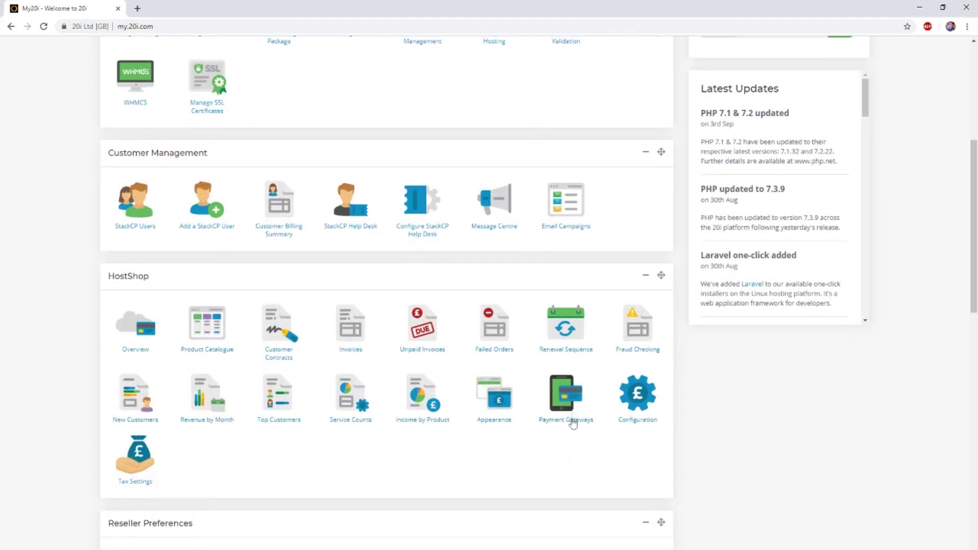
- Open My20i's HostShop Payment Gateways page in a new tab
middle_click(567, 406)
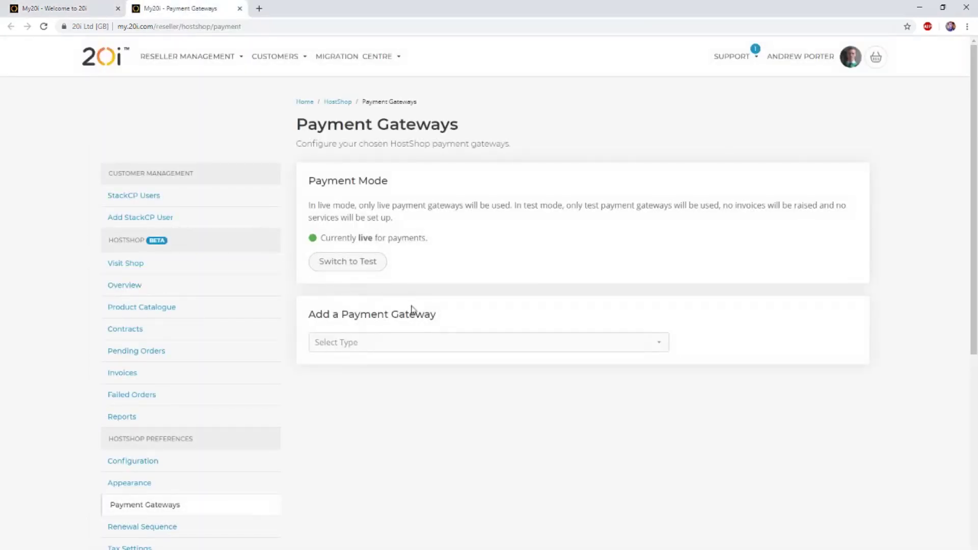
- Choose PayPal as the gateway type under Add a Payment Gateway
left_click(425, 343)
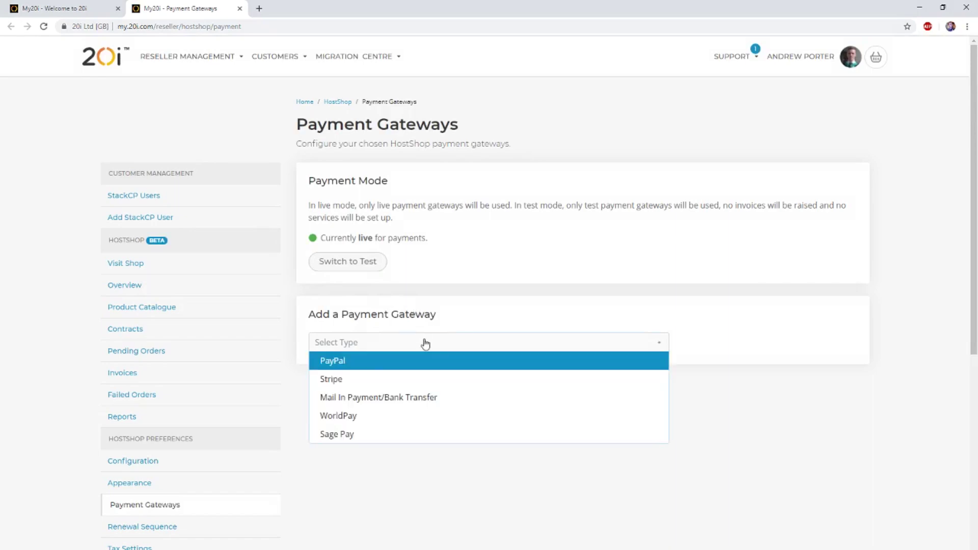
left_click(419, 363)
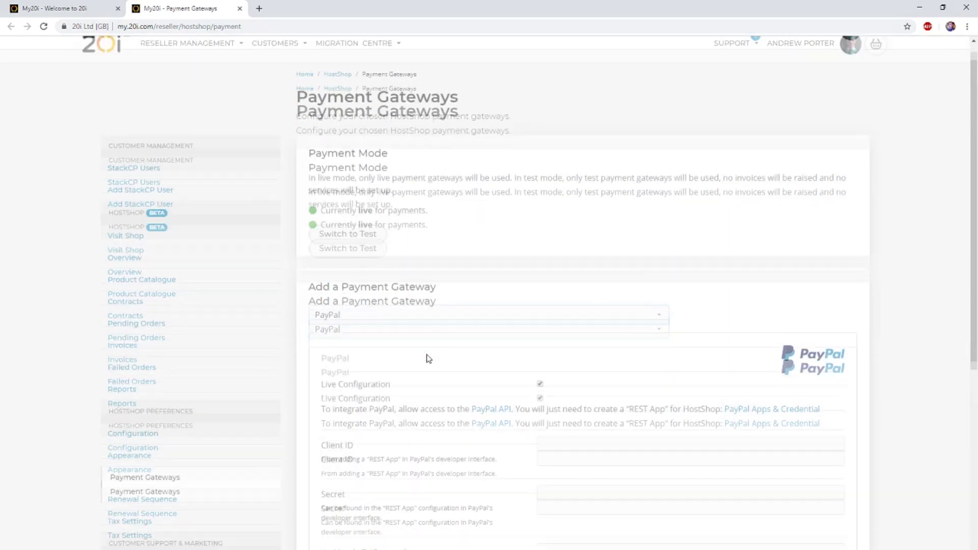
scroll(429, 358, "down", 2)
scroll(428, 358, "down", 1)
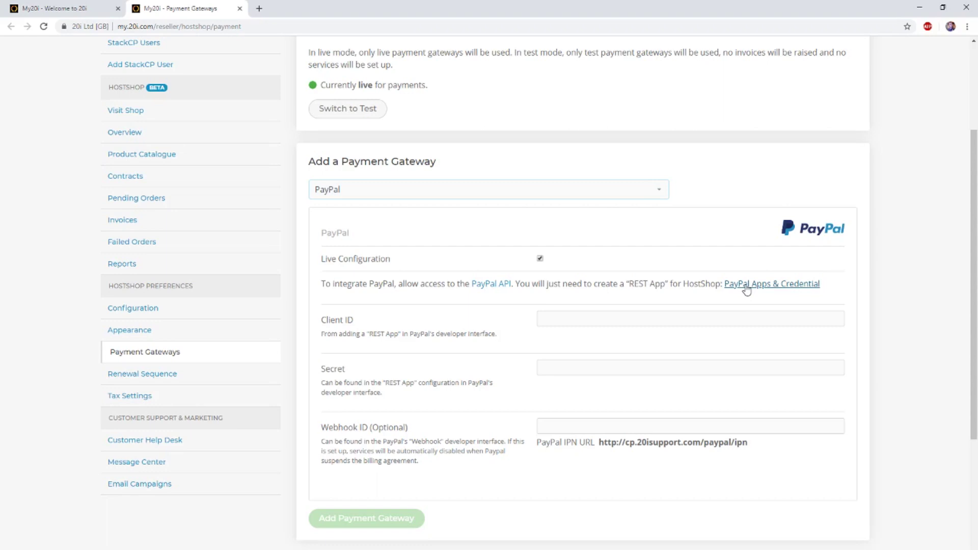
- Follow the Apps & Credentials link and log in to the PayPal Developer dashboard
left_click(747, 288)
left_click(324, 13)
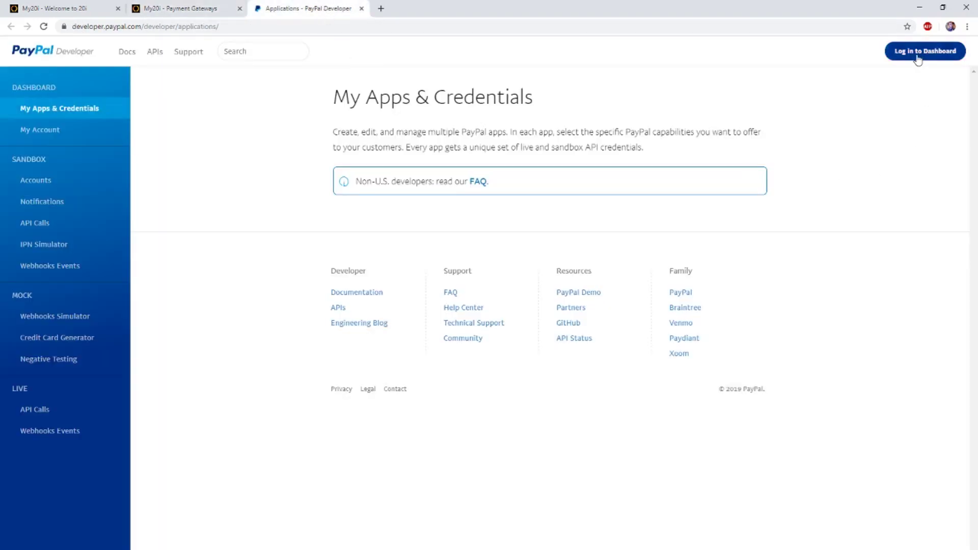
left_click(918, 59)
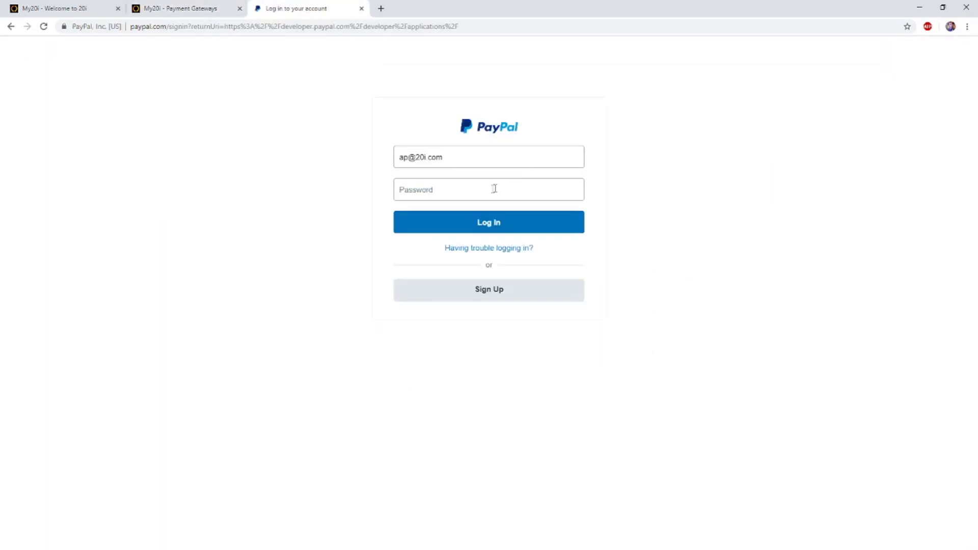
left_click(488, 189)
type("••••••••")
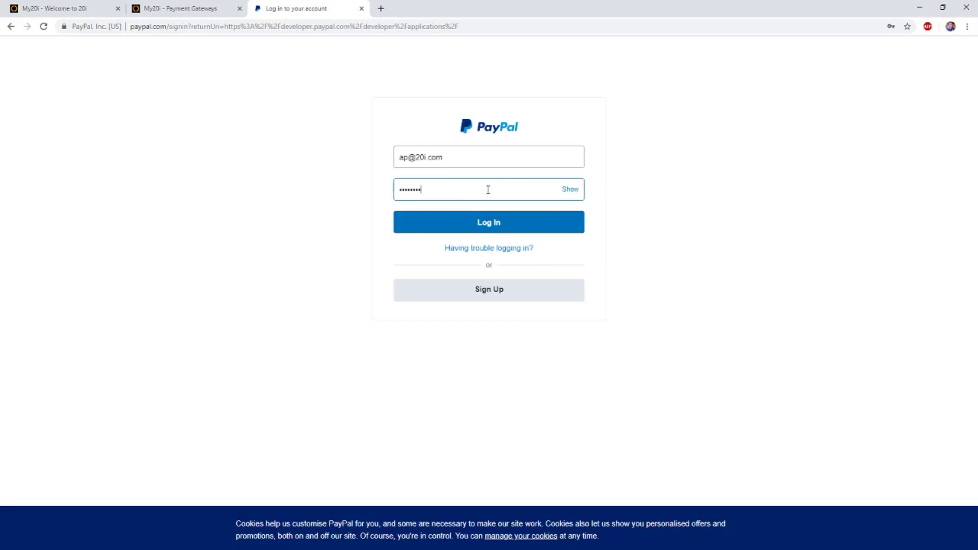
key("Return")
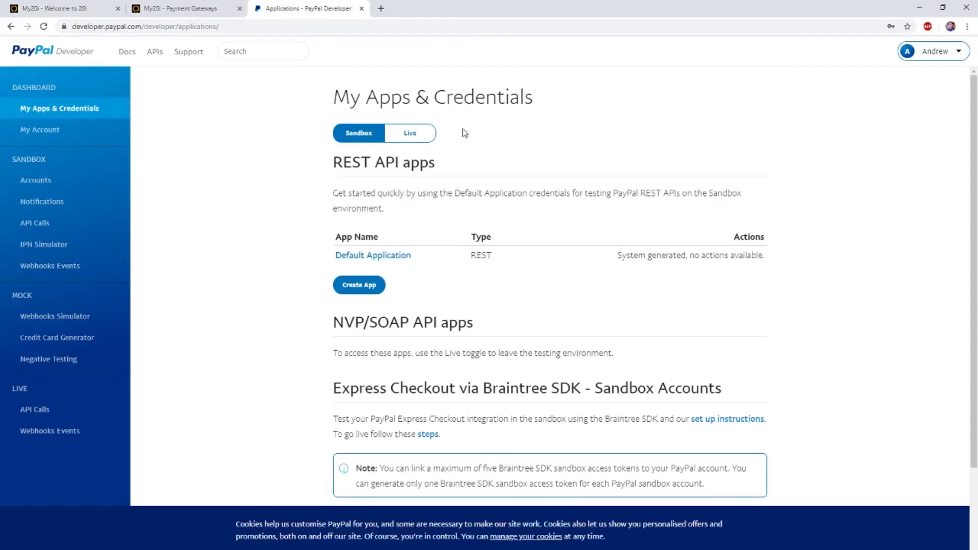
- Switch PayPal Developer to Live and create an app named 'HostShop'
left_click(414, 134)
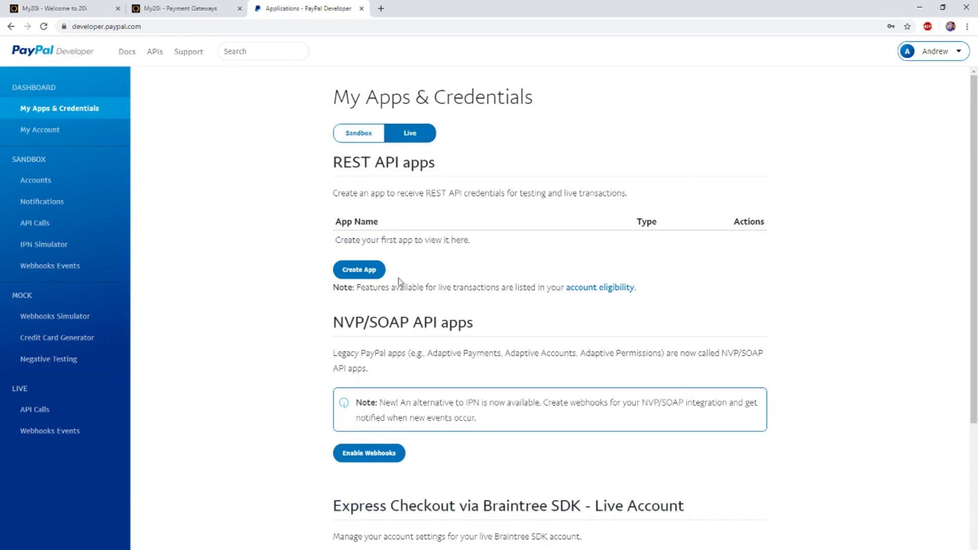
left_click(360, 272)
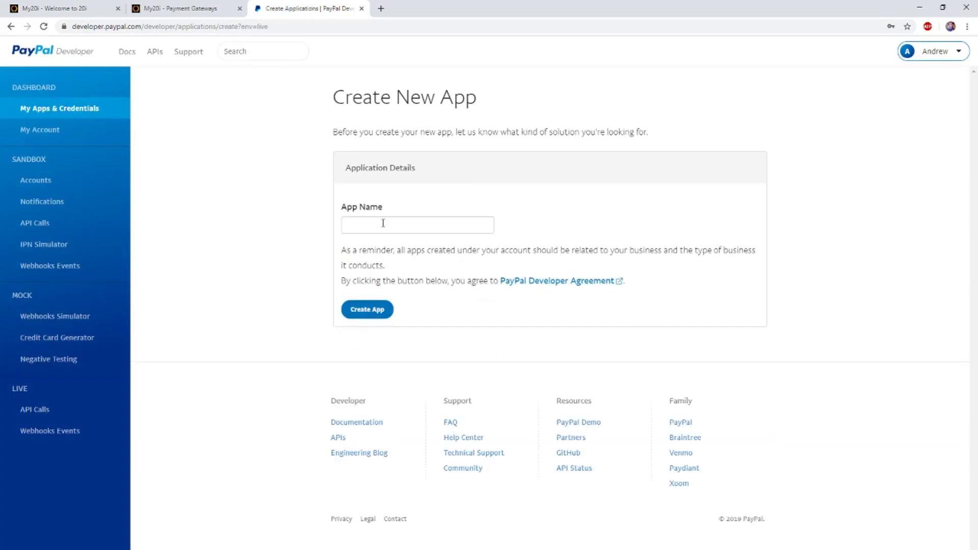
left_click(383, 223)
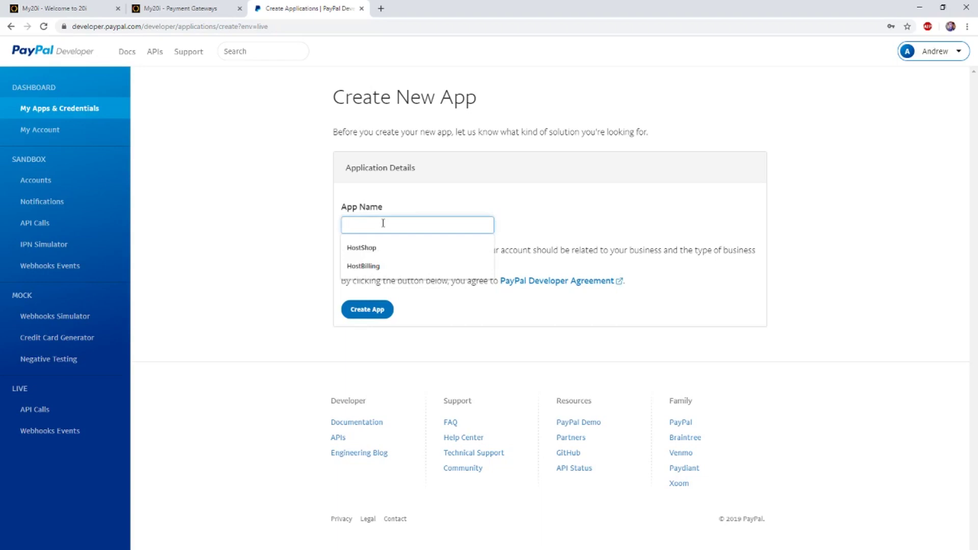
type("HostSh")
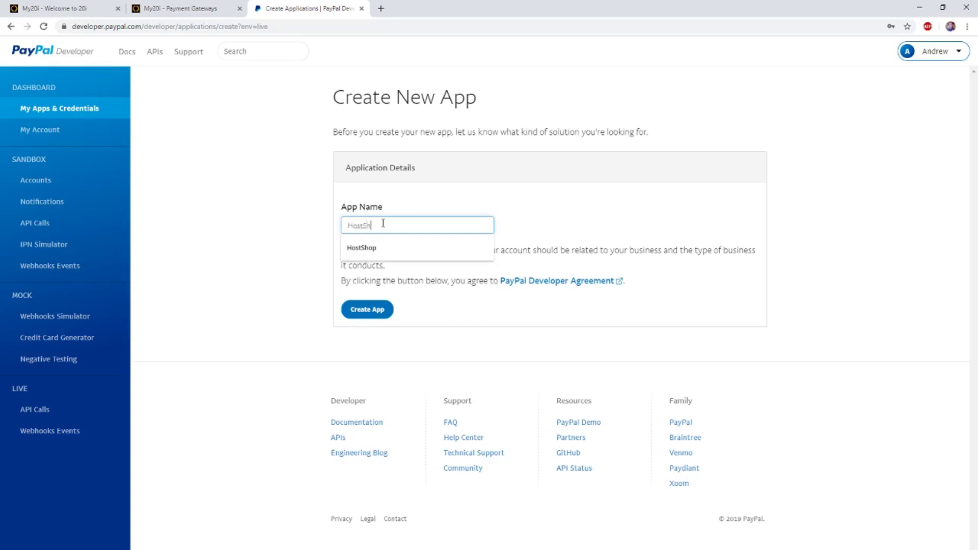
type("op")
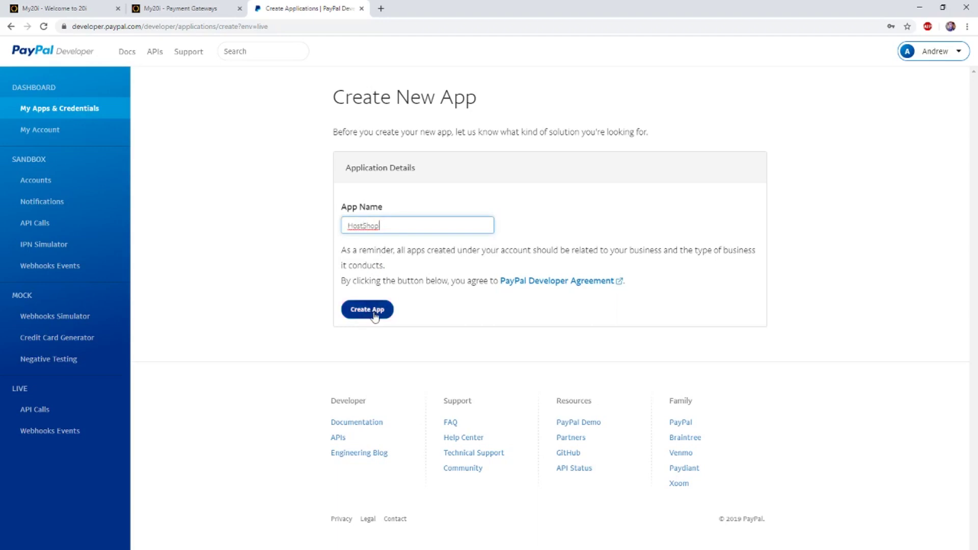
left_click(375, 313)
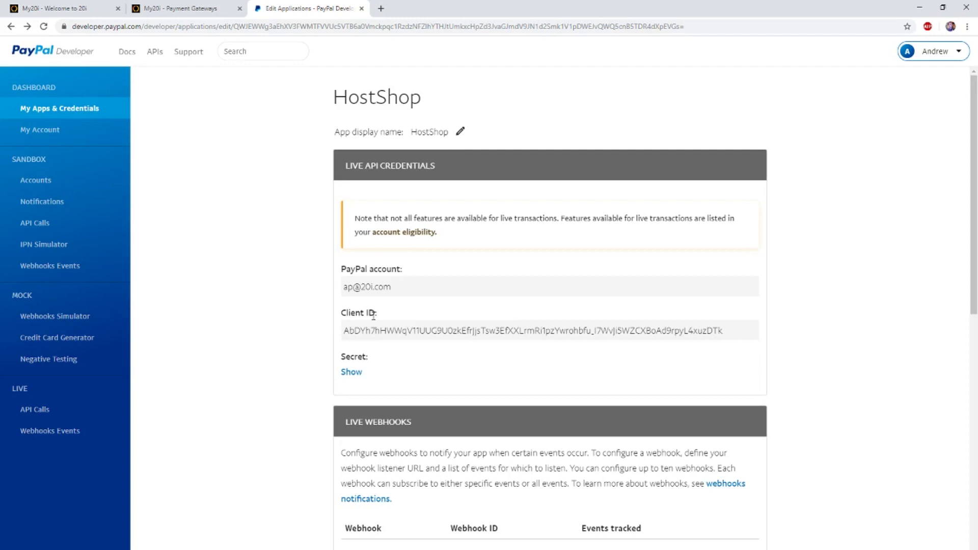
- Reveal HostShop's live secret and copy its Client ID for the My20i form
left_click(352, 373)
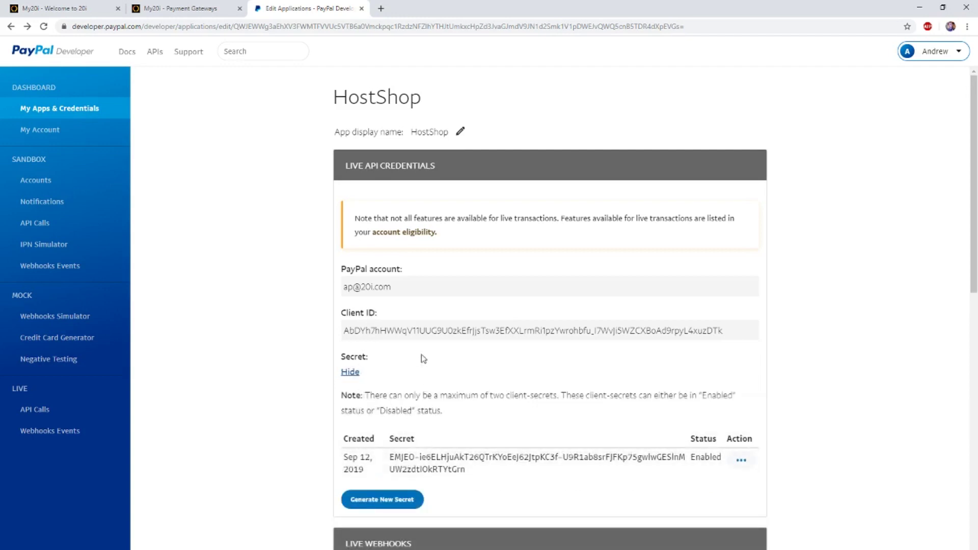
double_click(407, 331)
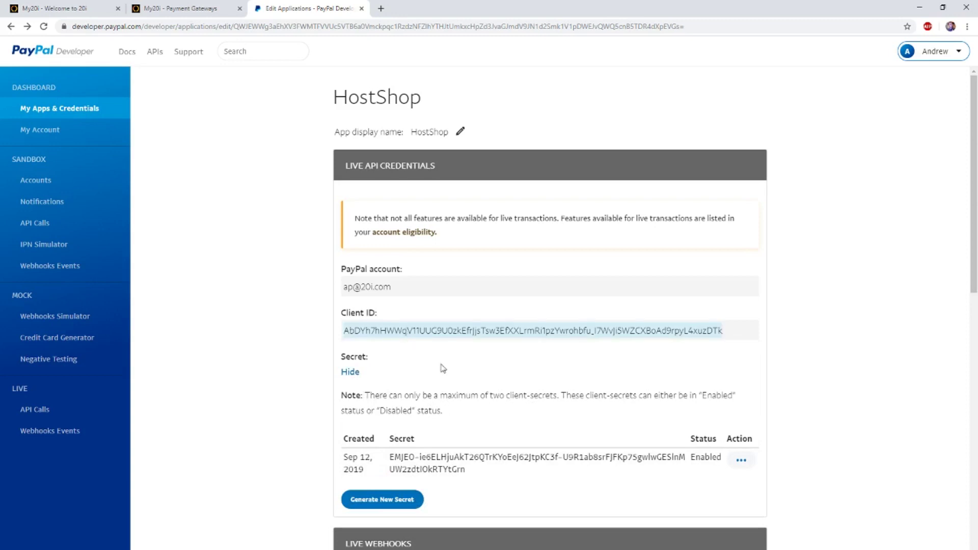
key("ctrl+c")
left_click(176, 9)
- Paste the Client ID into My20i and copy HostShop's live secret
left_click(574, 321)
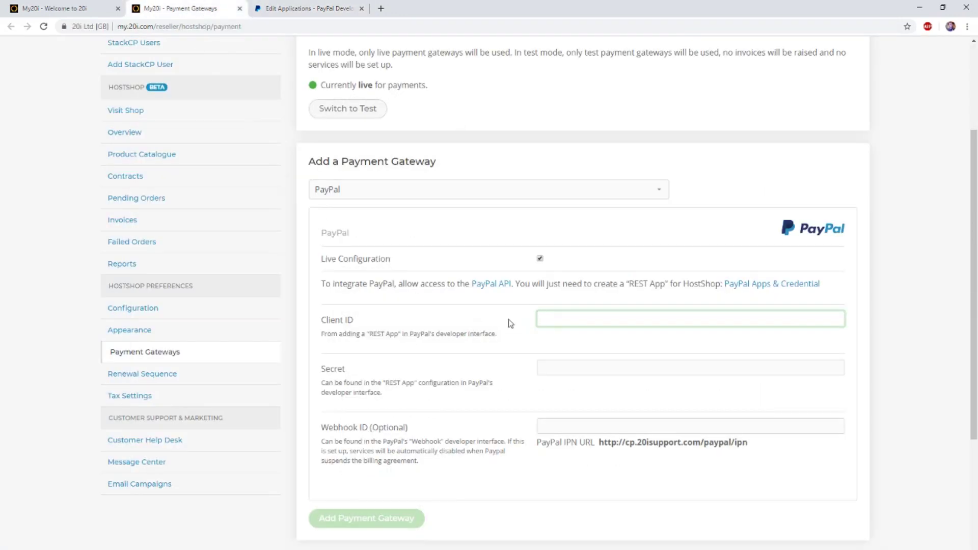
key("ctrl+v")
left_click(302, 8)
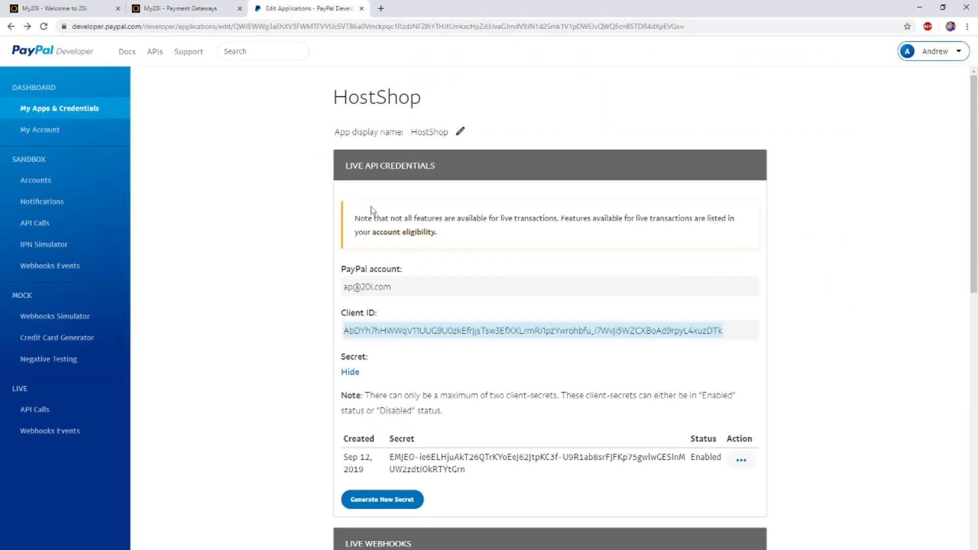
triple_click(438, 459)
key("ctrl+c")
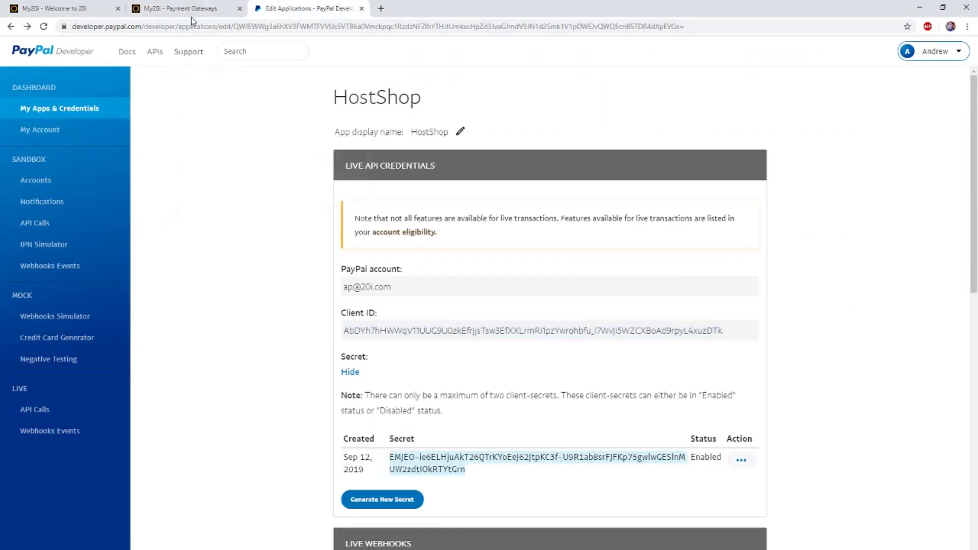
- Paste the live secret into the Secret field and add the PayPal gateway
left_click(189, 9)
left_click(550, 367)
key("ctrl+v")
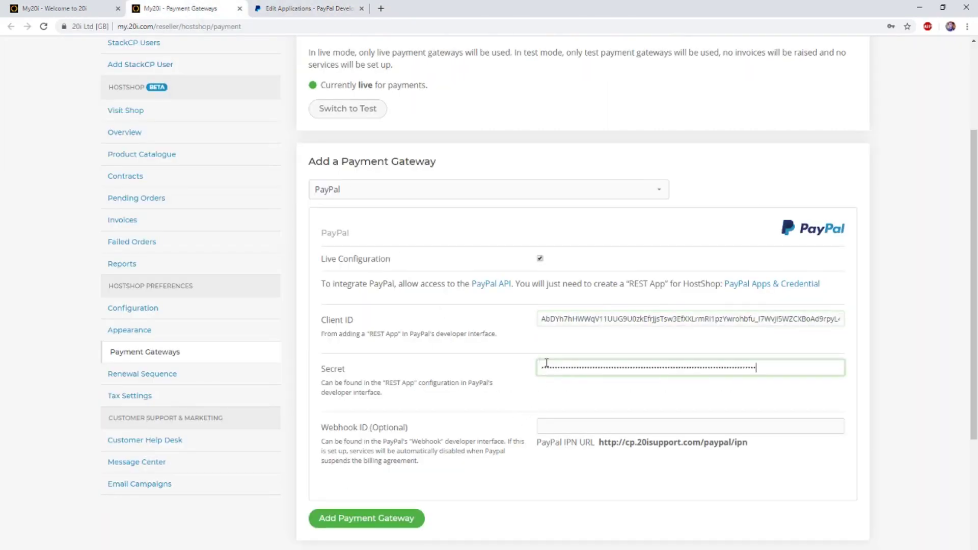
left_click(367, 518)
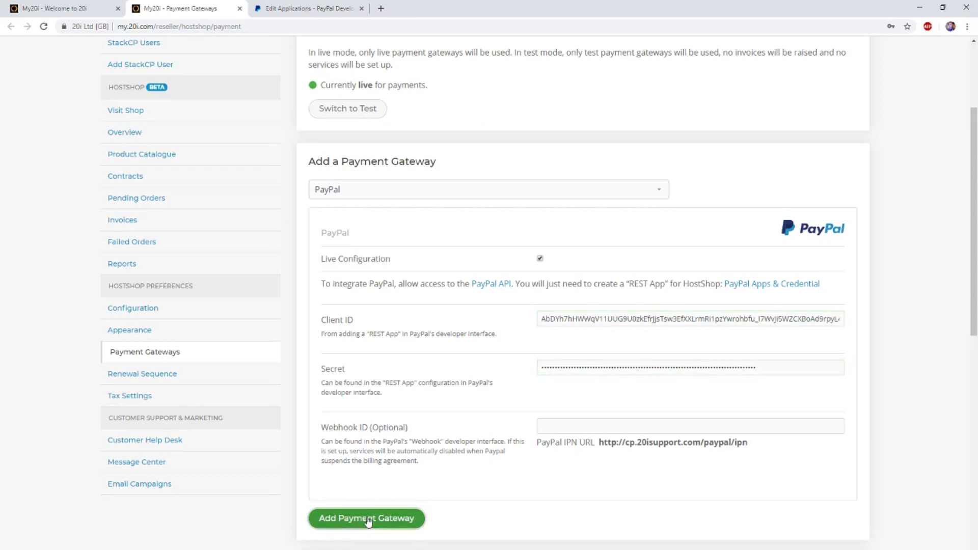
scroll(445, 485, "down", 2)
scroll(446, 486, "down", 1)
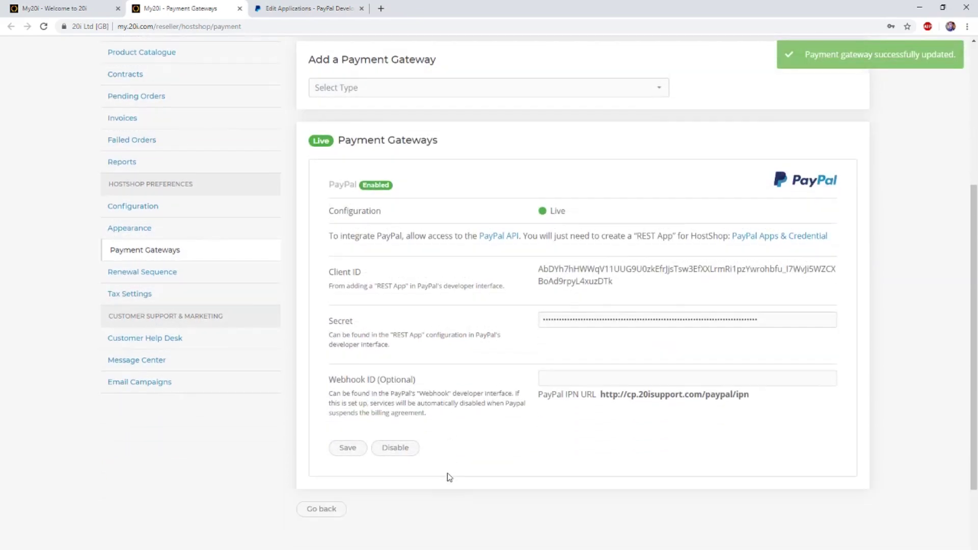